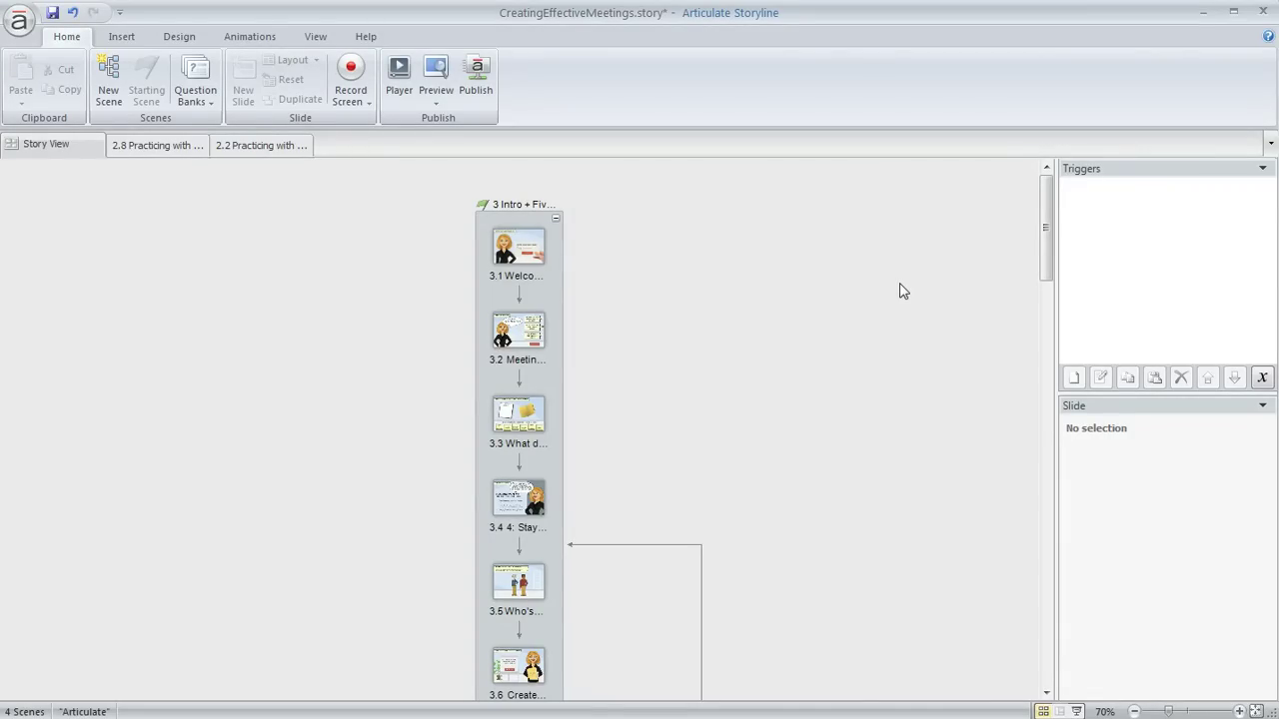
- Open the existing Desktop (9/9/2011 10:27 AM) screen recording for insertion and preview its first part
{"action": "left_click", "coordinate": [367, 108]}
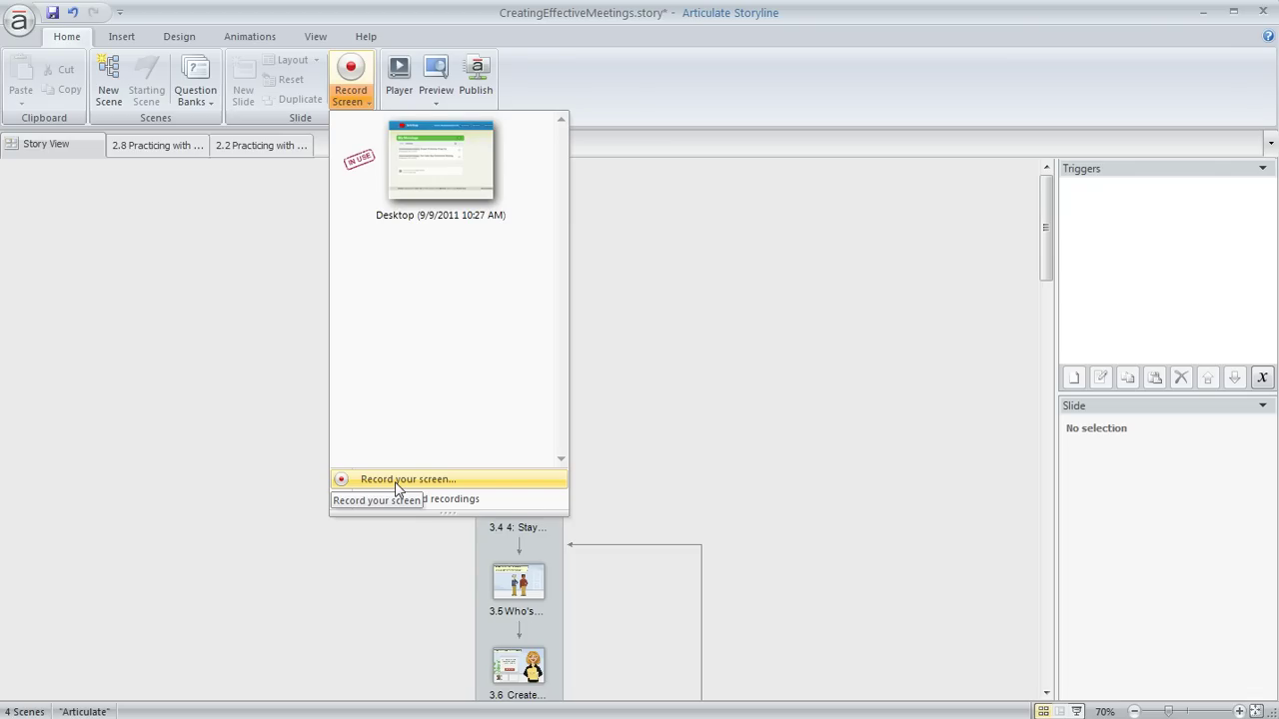
{"action": "left_click", "coordinate": [449, 169]}
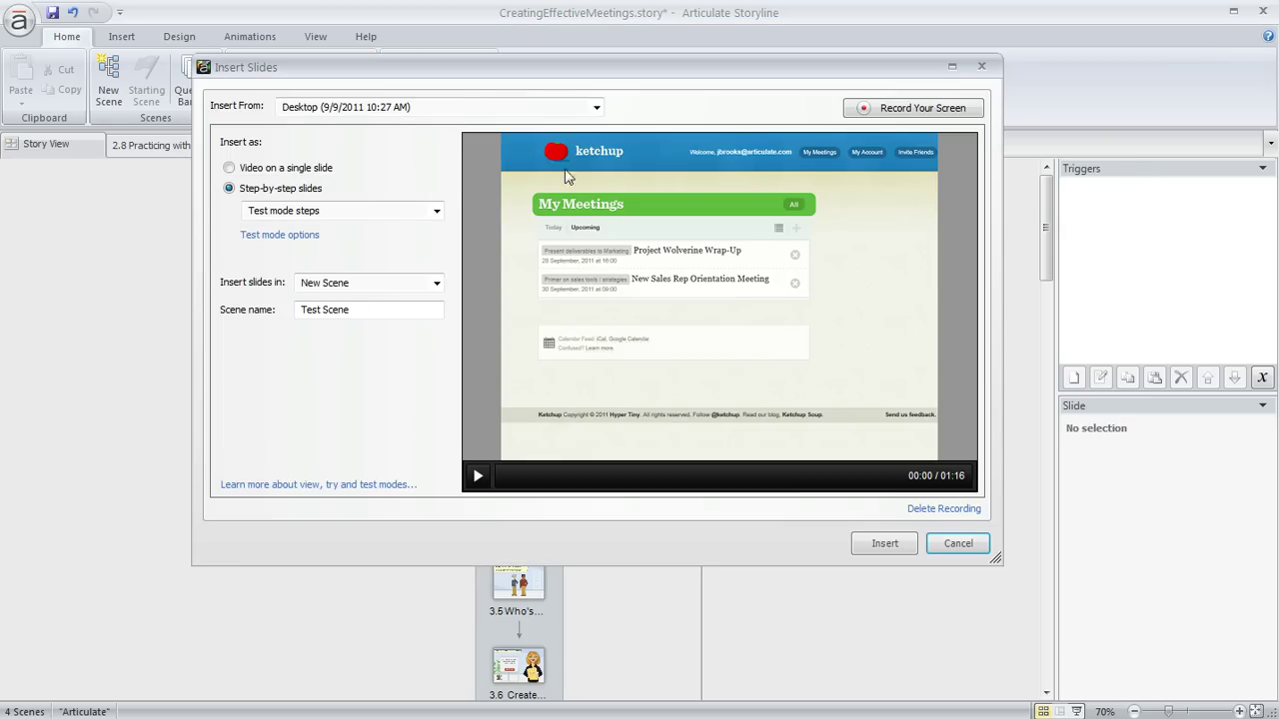
{"action": "left_click", "coordinate": [478, 478]}
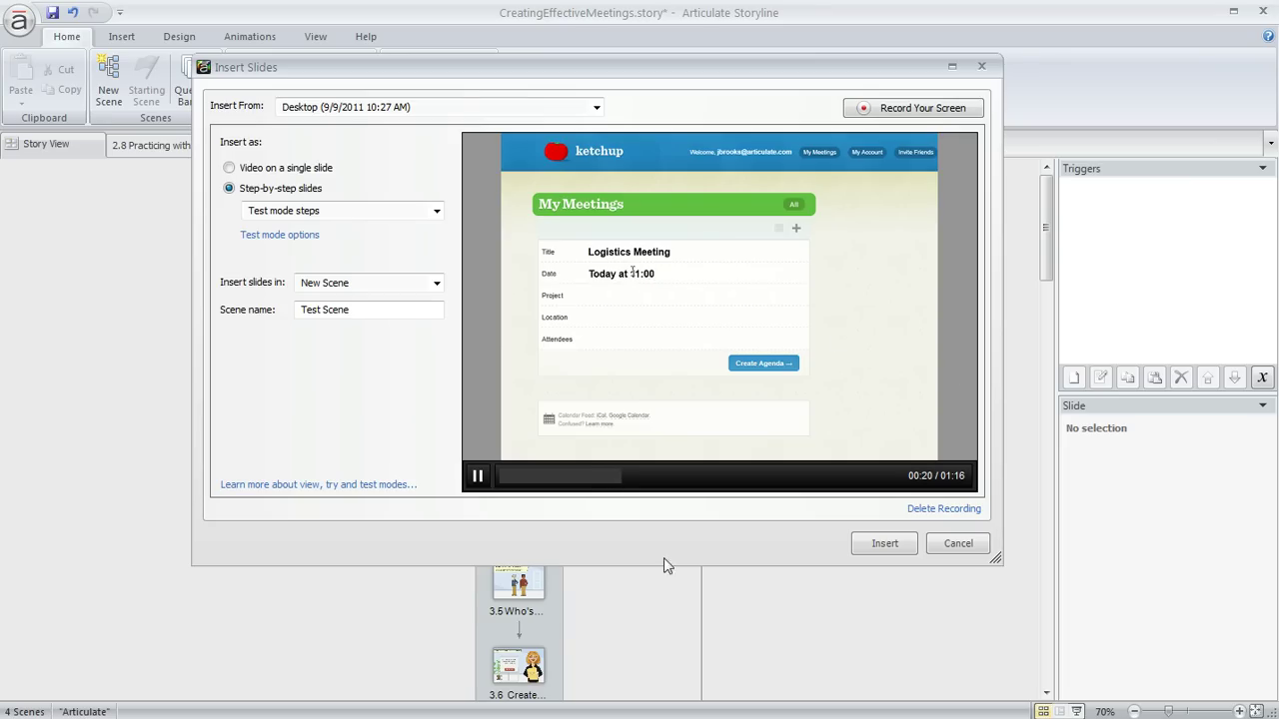
{"action": "left_click", "coordinate": [477, 478]}
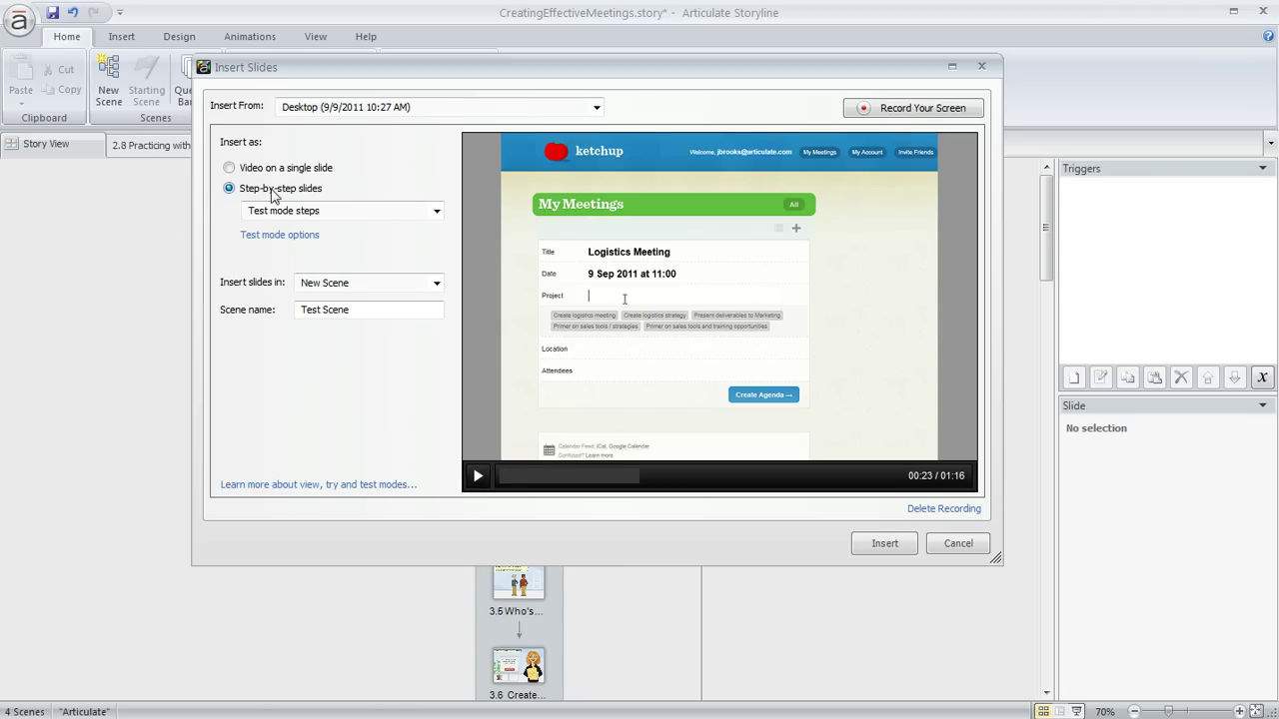
- Review the test mode options, then insert the recording as step-by-step Test mode slides in a new scene named Test Scene
{"action": "left_click", "coordinate": [436, 210]}
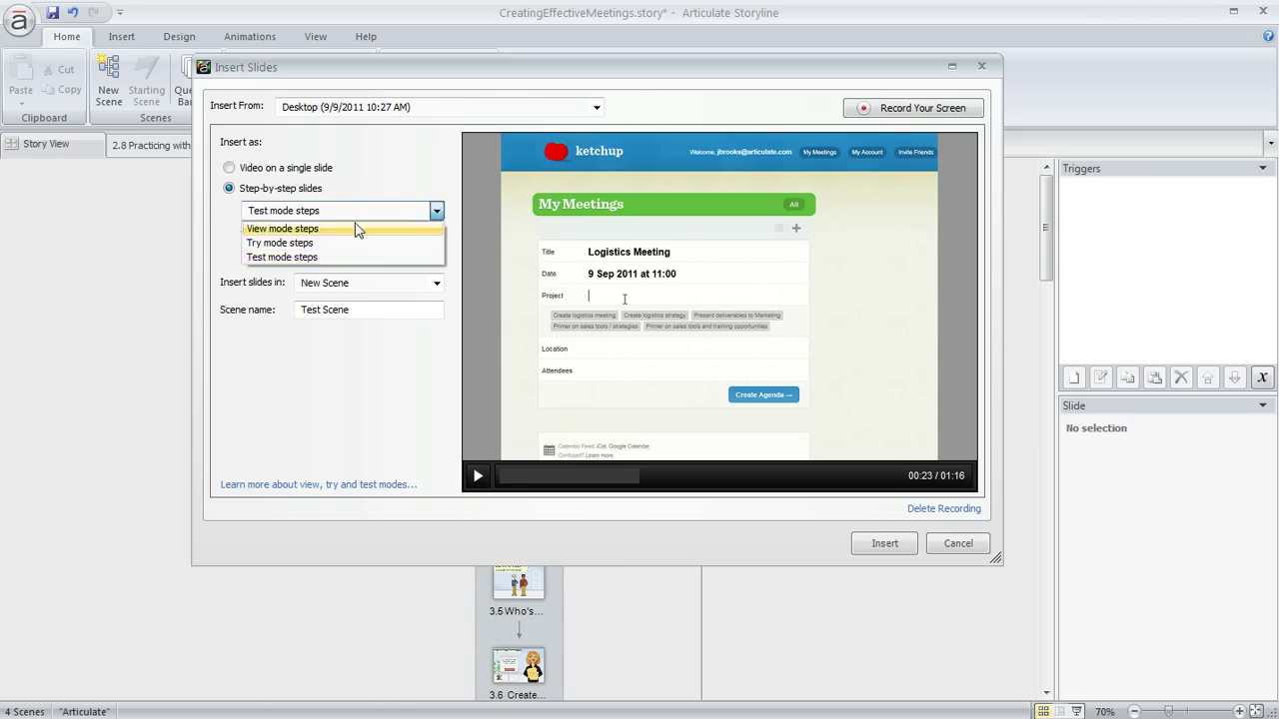
{"action": "left_click", "coordinate": [249, 262]}
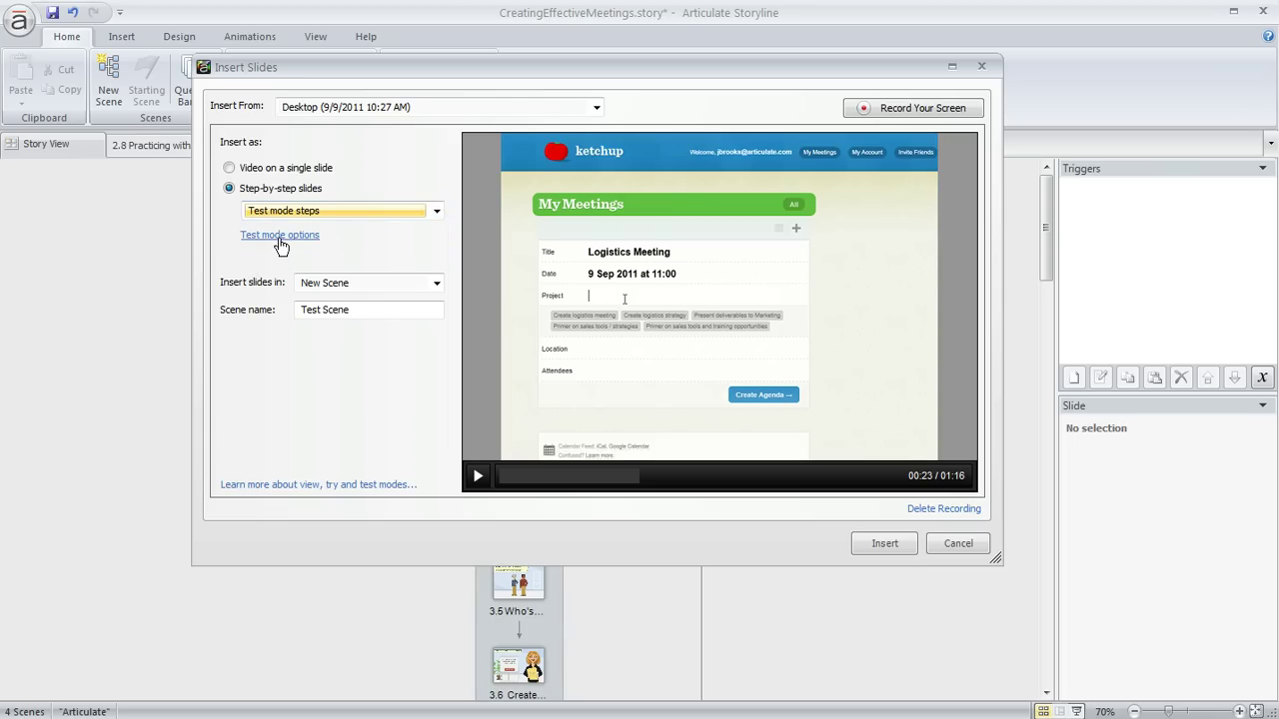
{"action": "left_click", "coordinate": [281, 238]}
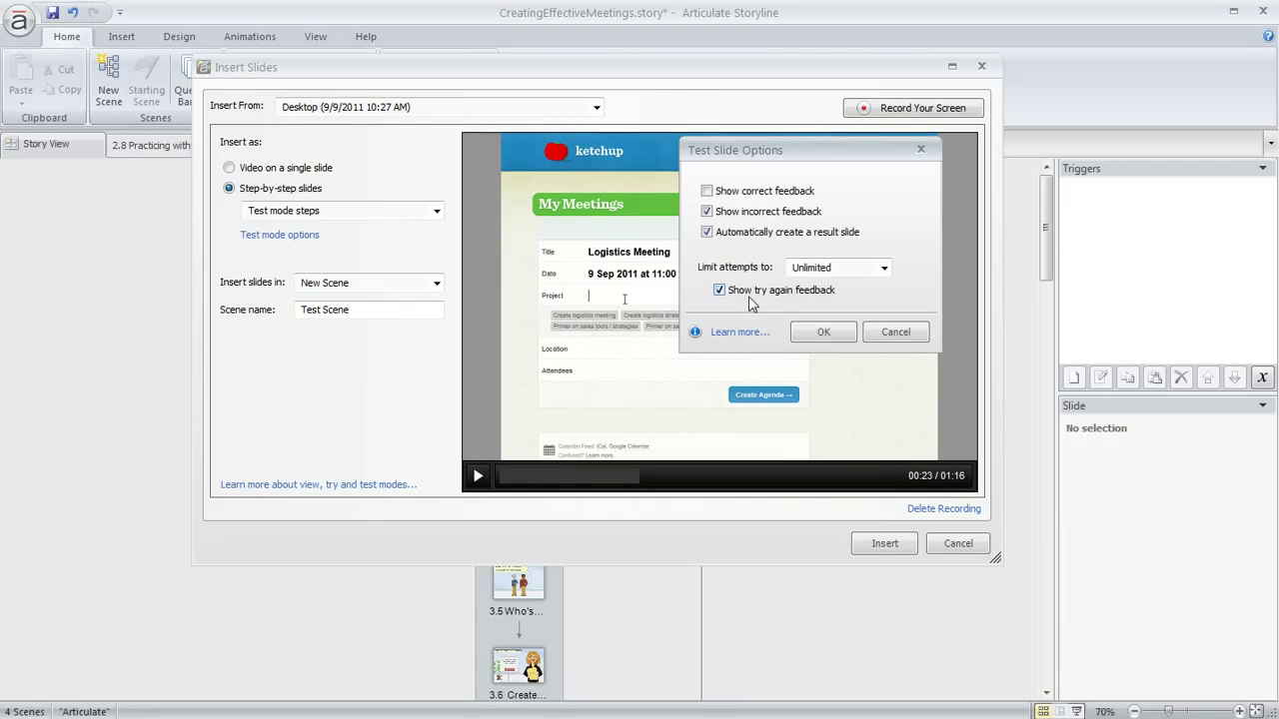
{"action": "left_click", "coordinate": [920, 337]}
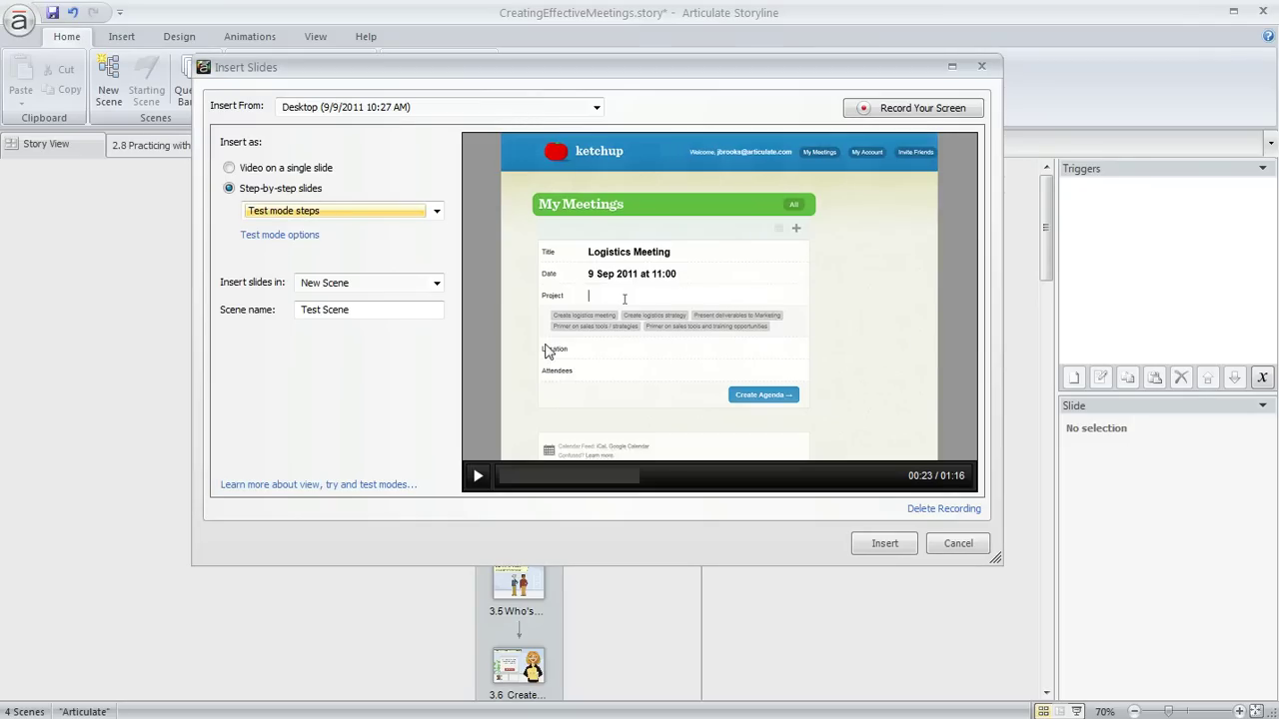
{"action": "left_click", "coordinate": [885, 549]}
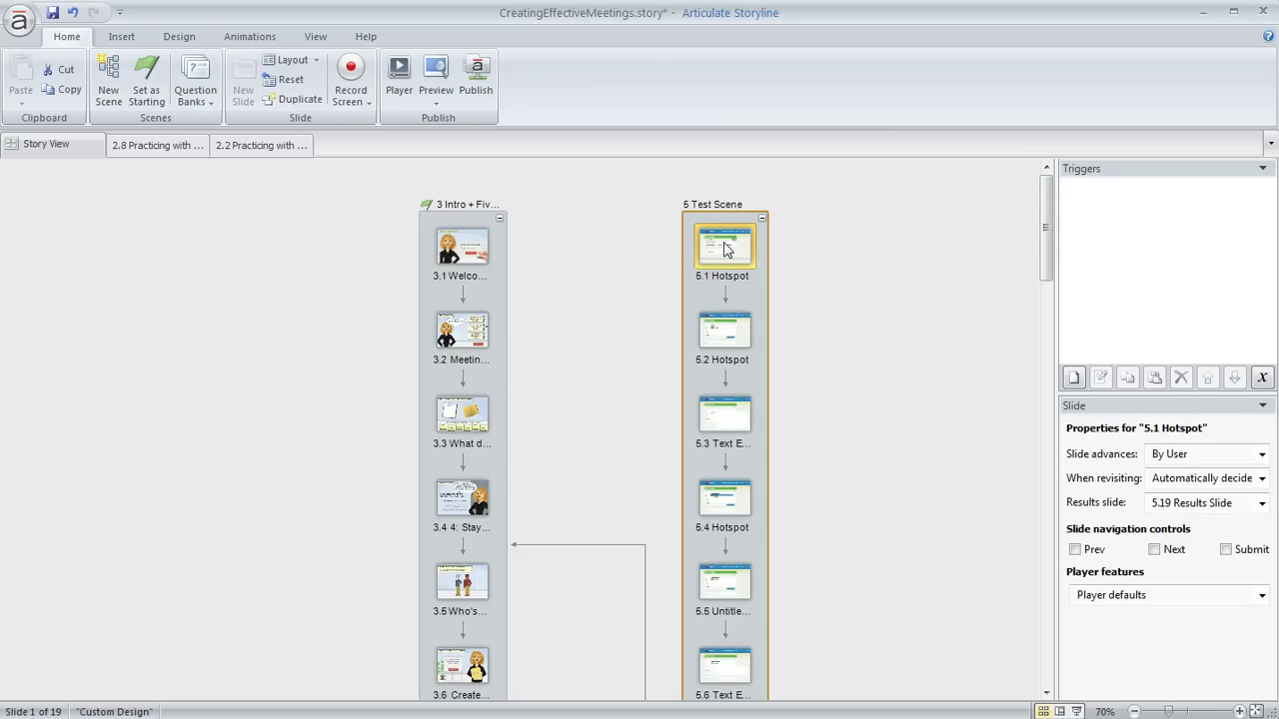
- Open slide 5.1 Hotspot and review the scoring, attempts and feedback settings of its hotspot question
{"action": "double_click", "coordinate": [725, 249]}
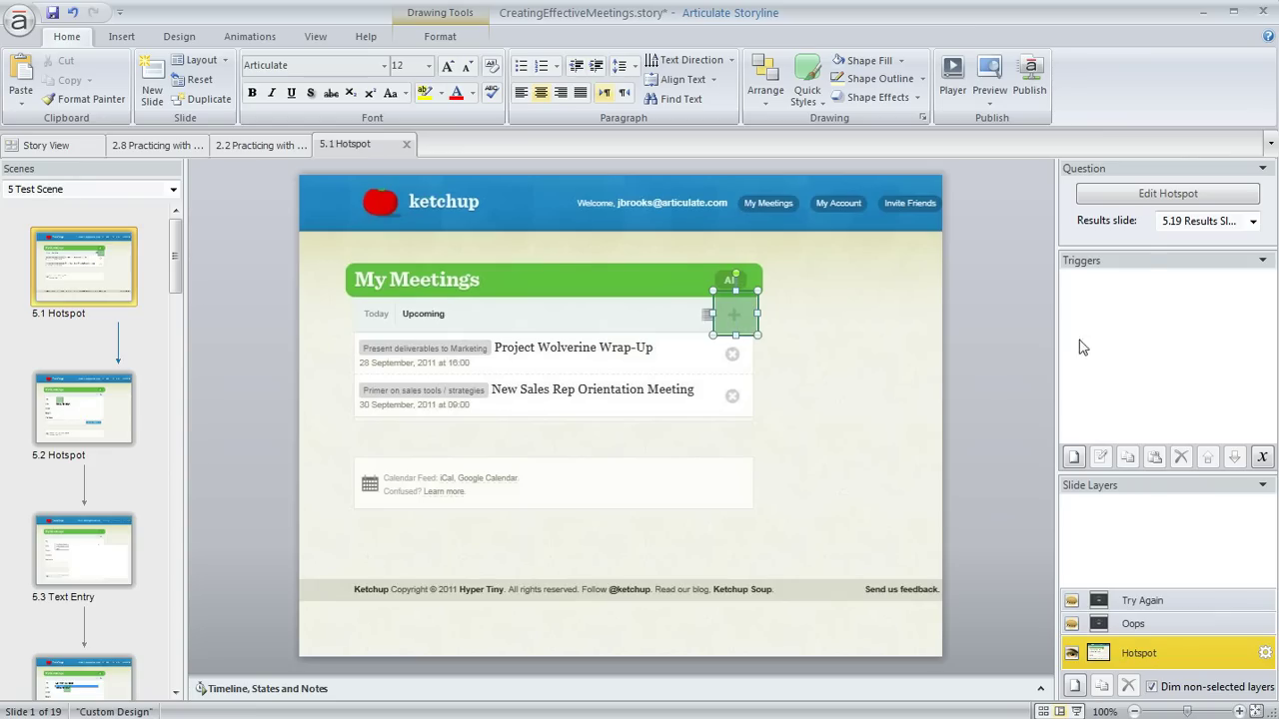
{"action": "left_click", "coordinate": [1141, 198]}
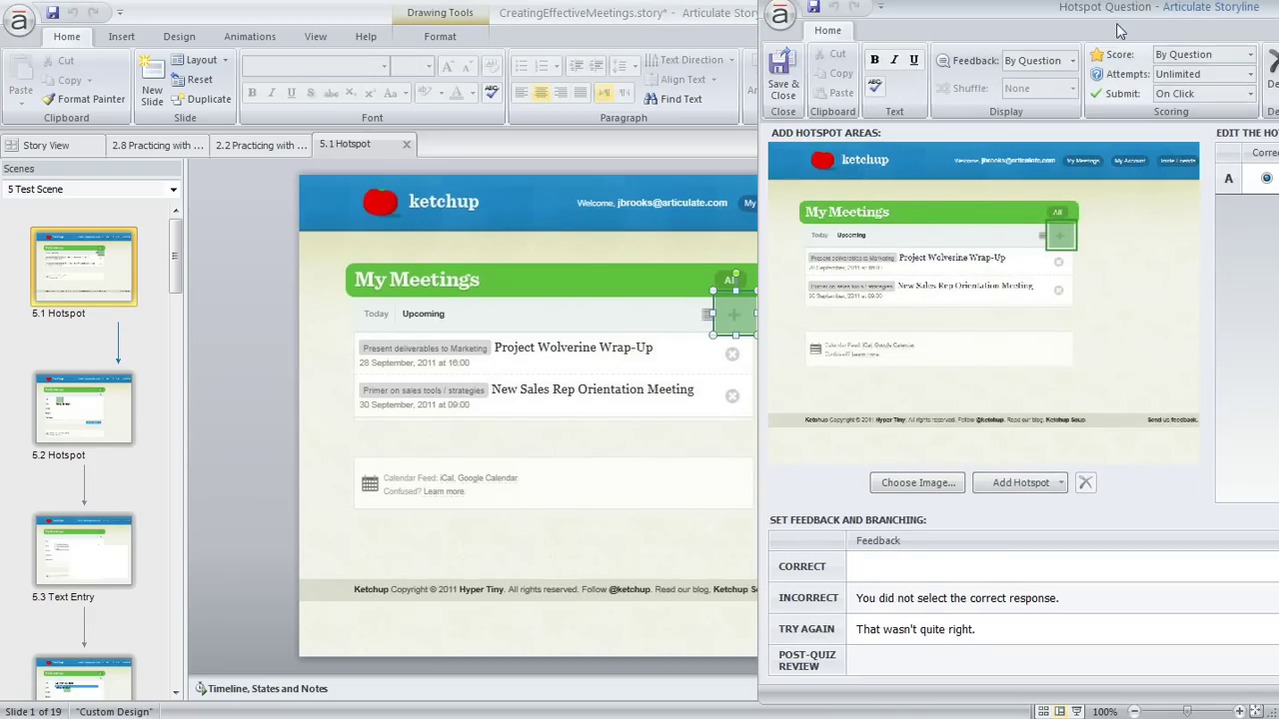
{"action": "left_click_drag", "start_coordinate": [1123, 10], "coordinate": [867, 29]}
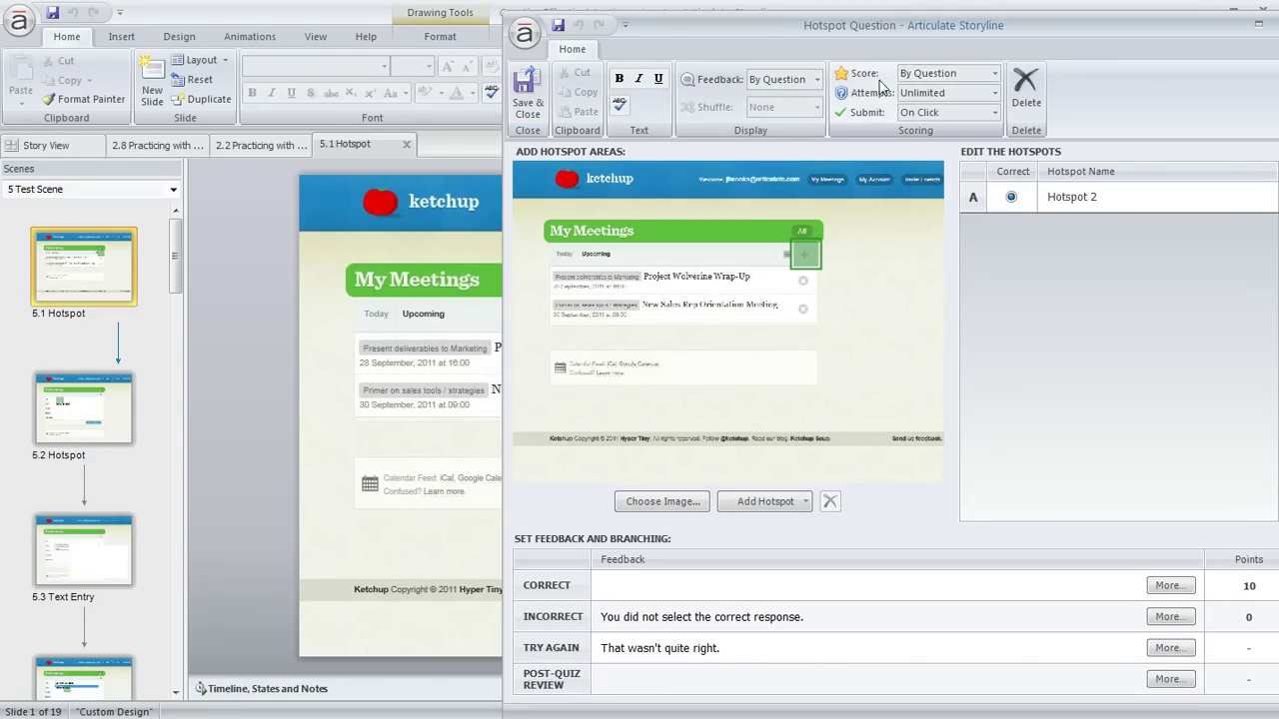
{"action": "left_click", "coordinate": [528, 90]}
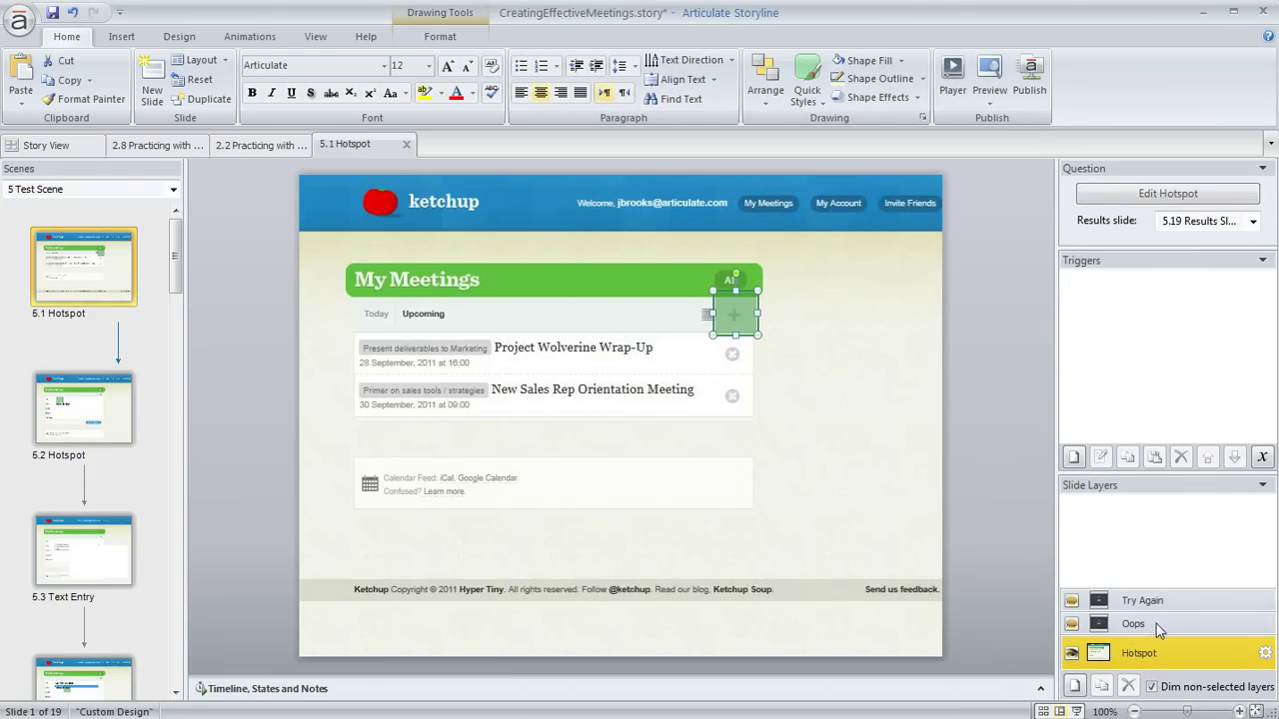
- Examine the Oops and Try Again feedback layers of slide 5.1 against its base layer
{"action": "left_click", "coordinate": [1156, 623]}
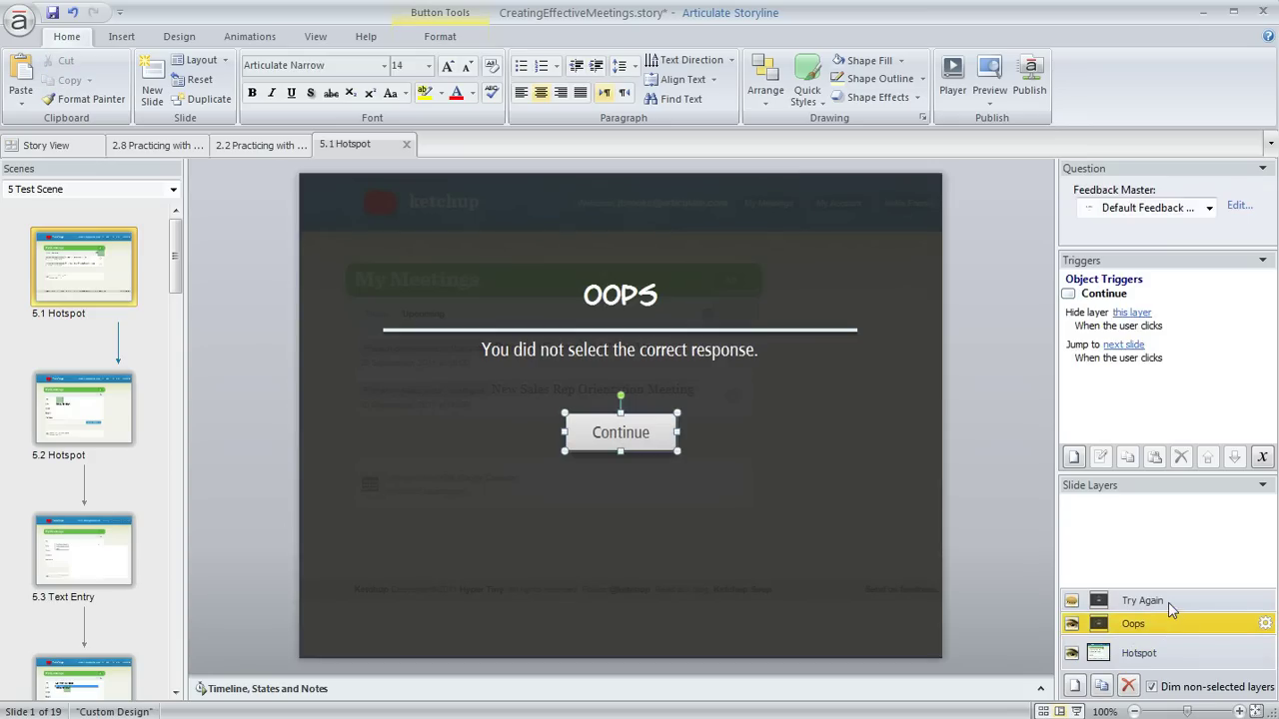
{"action": "left_click", "coordinate": [1171, 606]}
{"action": "left_click", "coordinate": [1169, 627]}
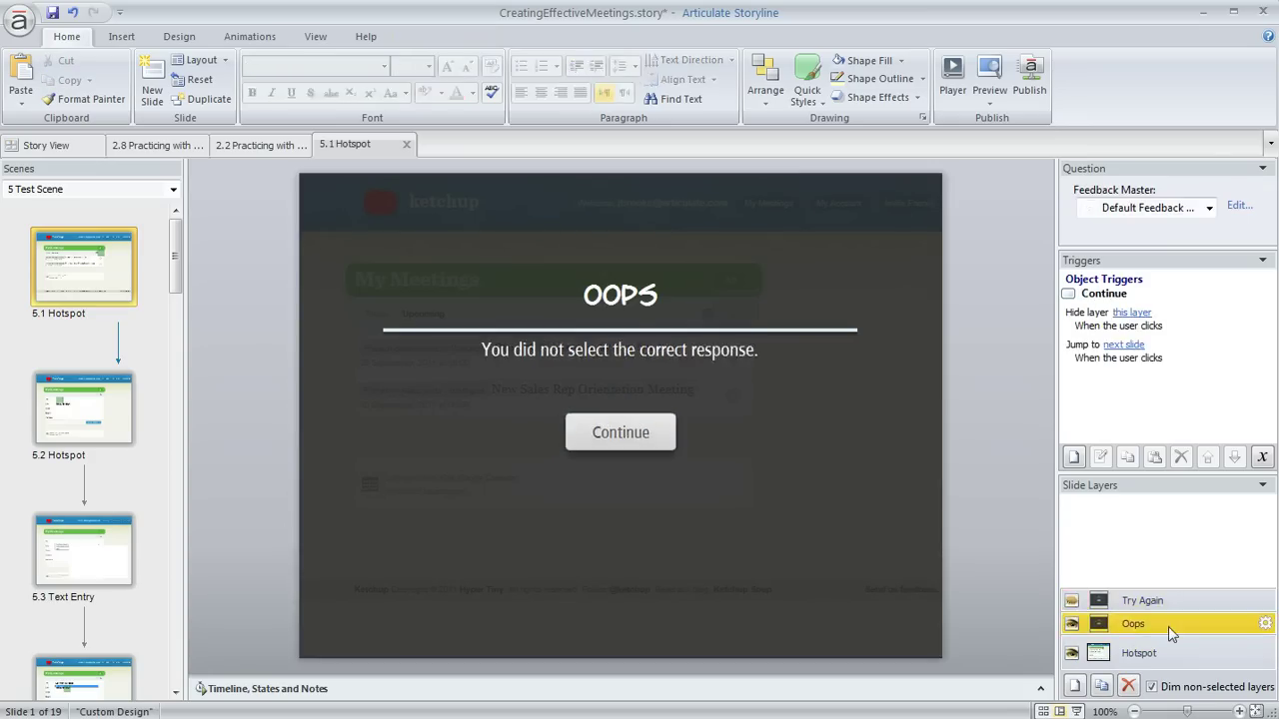
{"action": "left_click", "coordinate": [1177, 661]}
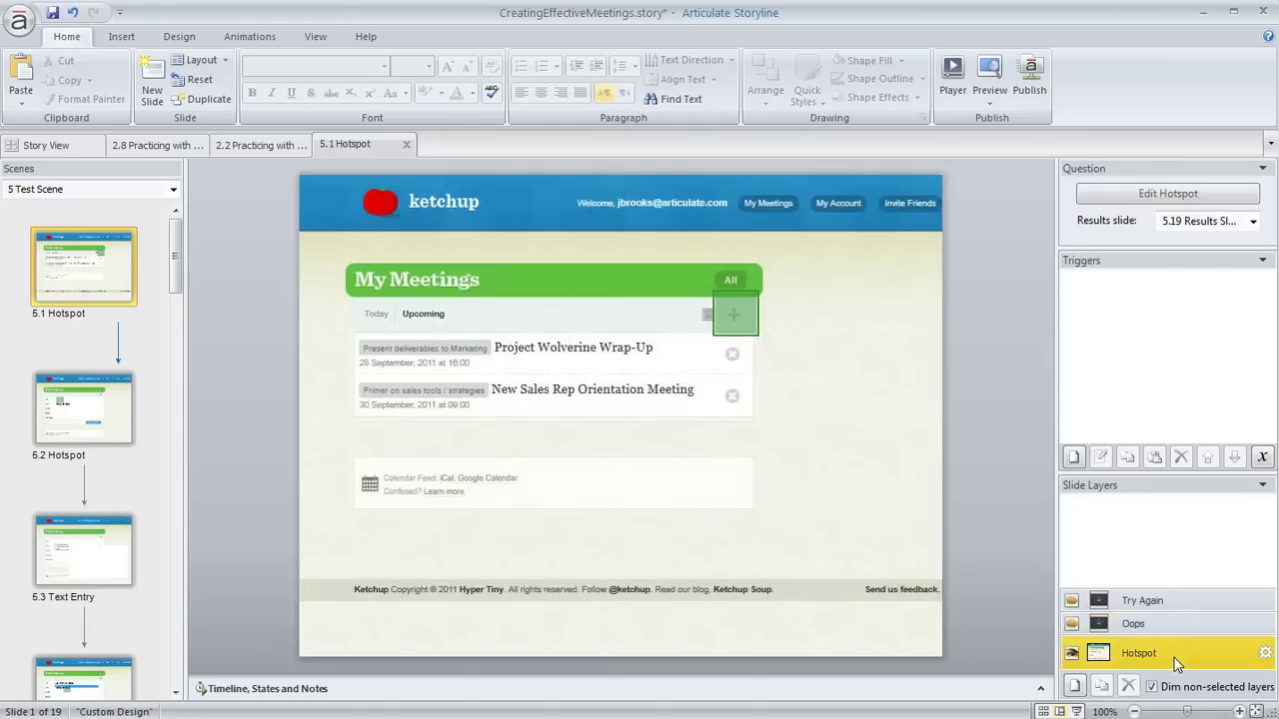
{"action": "left_click", "coordinate": [1175, 627]}
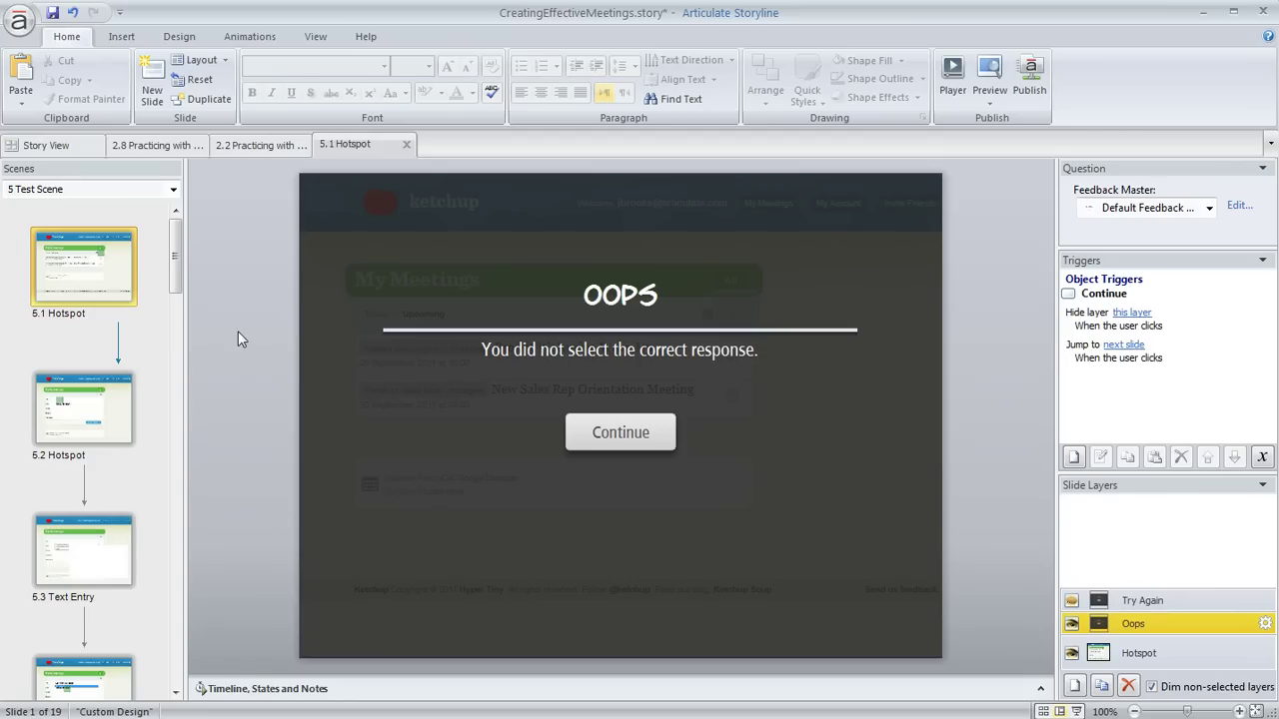
- On slide 5.3 Text Entry, shrink the large text entry field to fit within the Title row
{"action": "left_click_drag", "start_coordinate": [177, 258], "coordinate": [200, 301]}
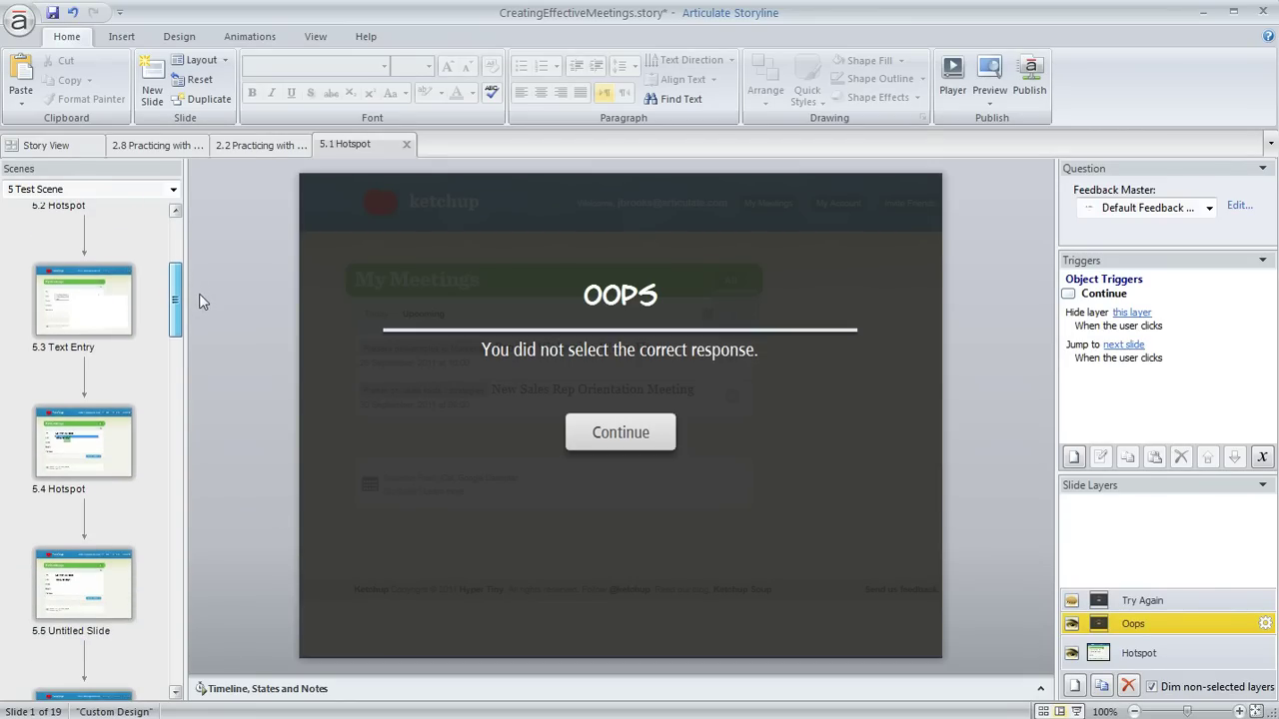
{"action": "left_click", "coordinate": [128, 292]}
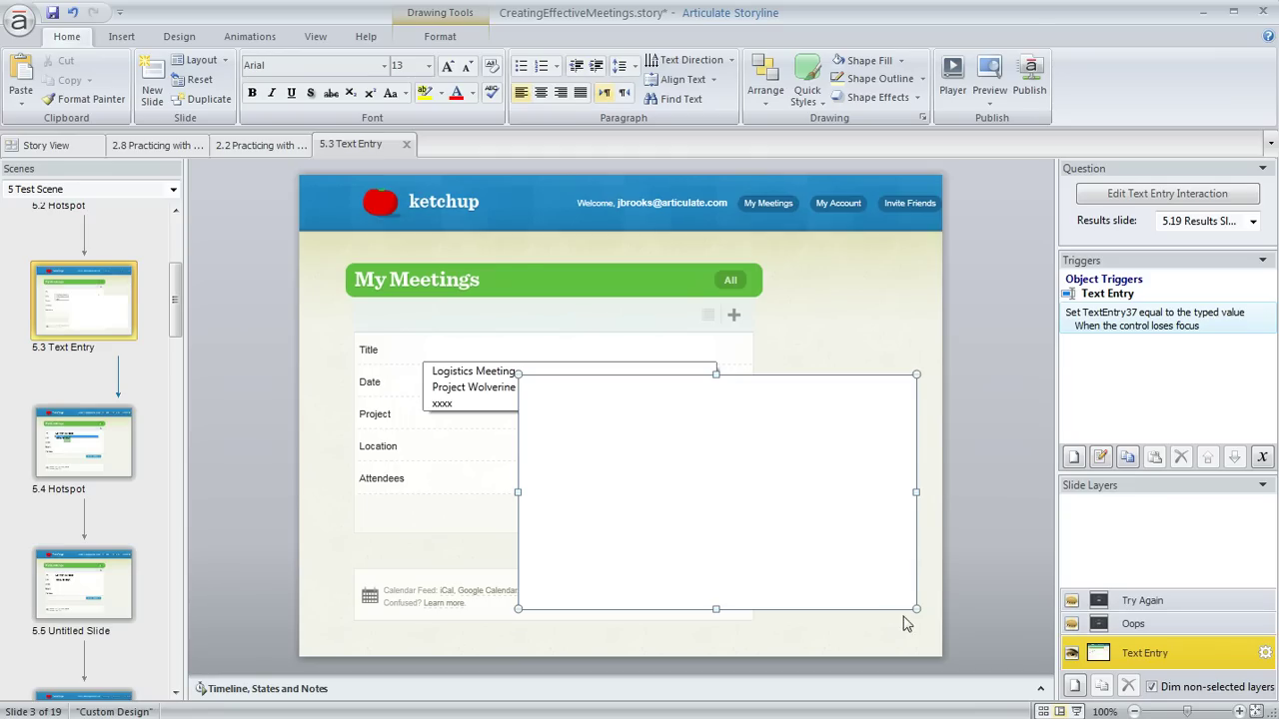
{"action": "left_click_drag", "start_coordinate": [912, 606], "coordinate": [607, 341]}
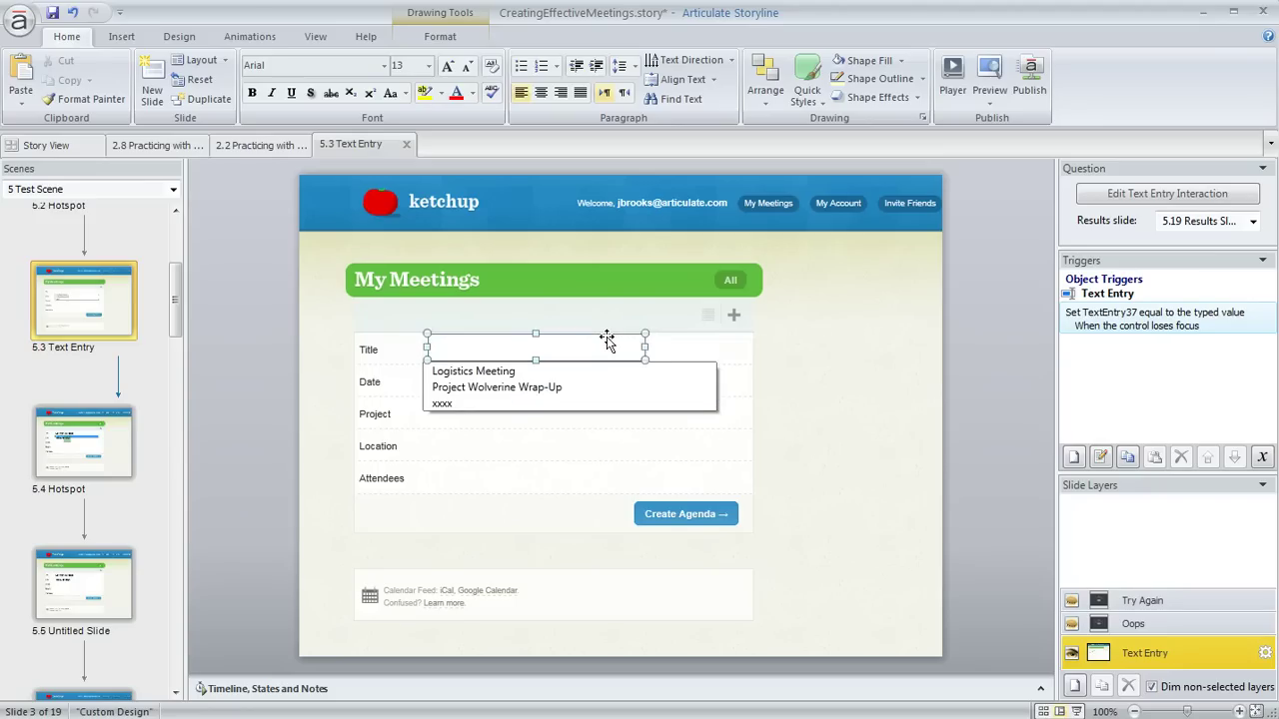
- Nudge the text entry field leftward until it sits right beside the Title label
{"action": "key", "text": "Left"}
{"action": "key", "text": "Left"}
{"action": "key", "text": "Left"}
{"action": "key", "text": "Left"}
{"action": "key", "text": "Left"}
{"action": "key", "text": "Left"}
{"action": "key", "text": "Left"}
{"action": "key", "text": "Left"}
{"action": "key", "text": "Left"}
{"action": "key", "text": "Left"}
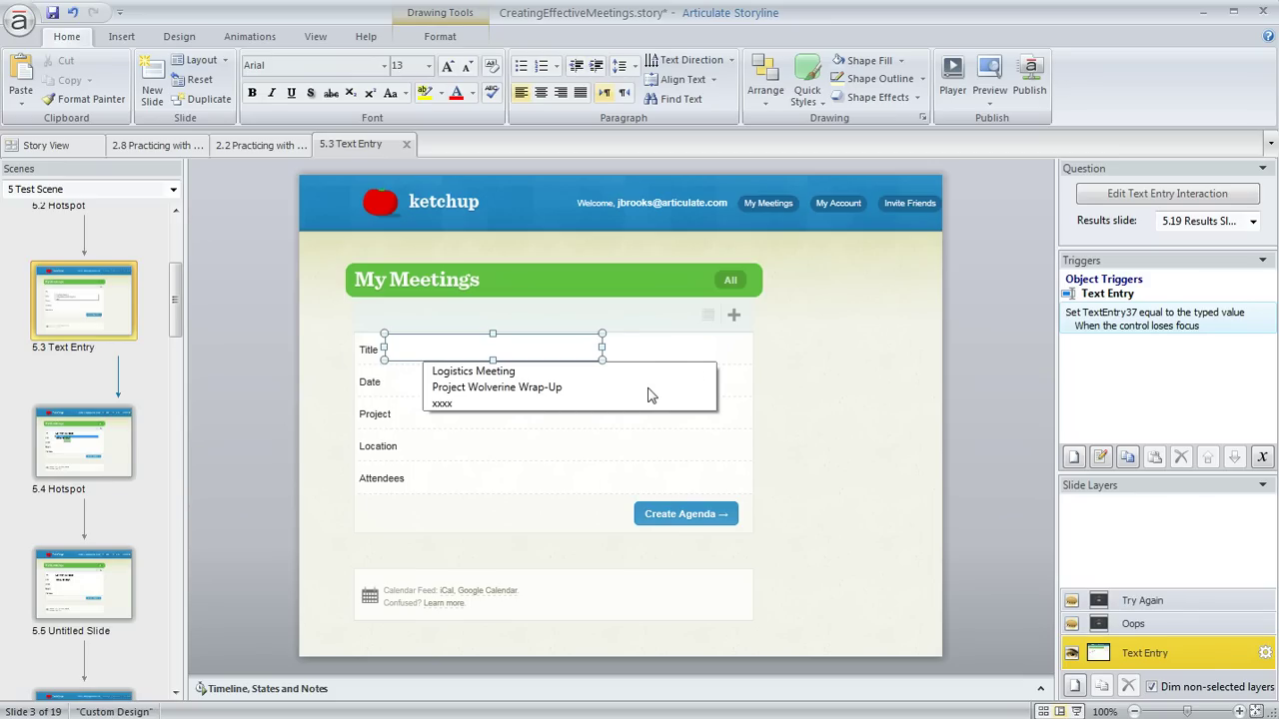
- Fine-tune slide 5.3's capture action, moving the start frame to about 226 and the end frame to about 243, before the suggestion list
{"action": "right_click", "coordinate": [239, 322]}
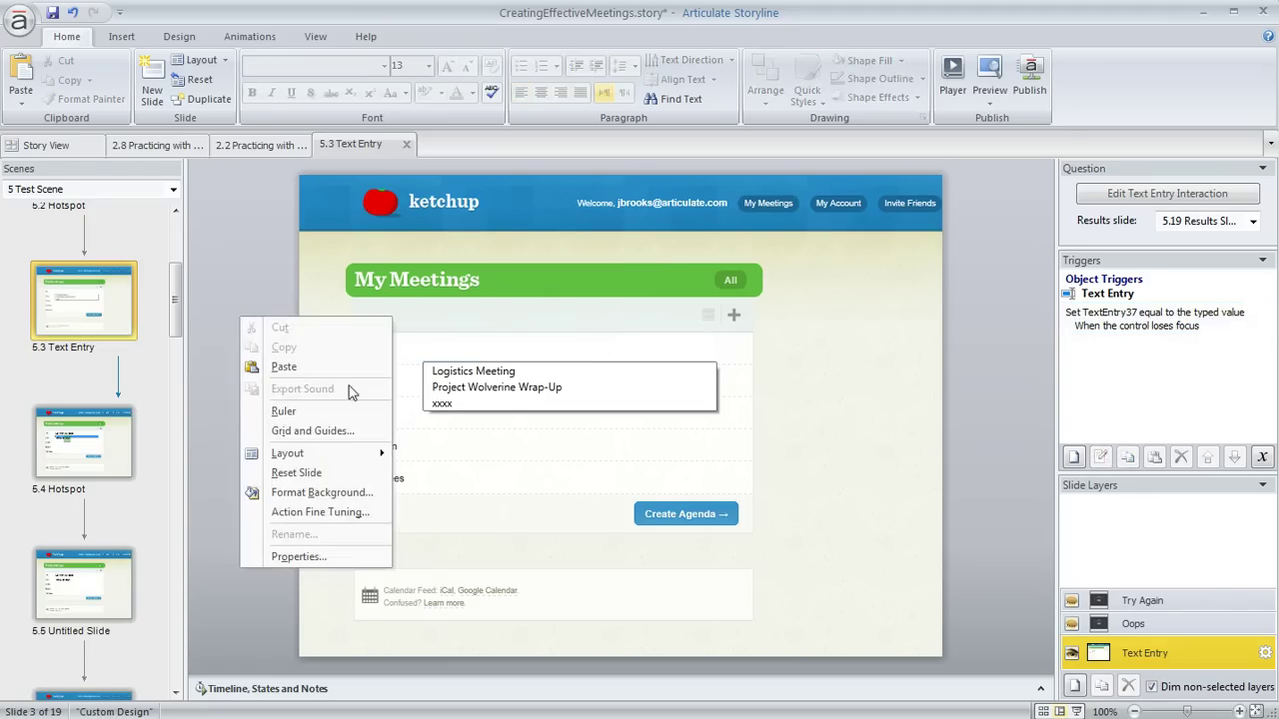
{"action": "left_click", "coordinate": [358, 515]}
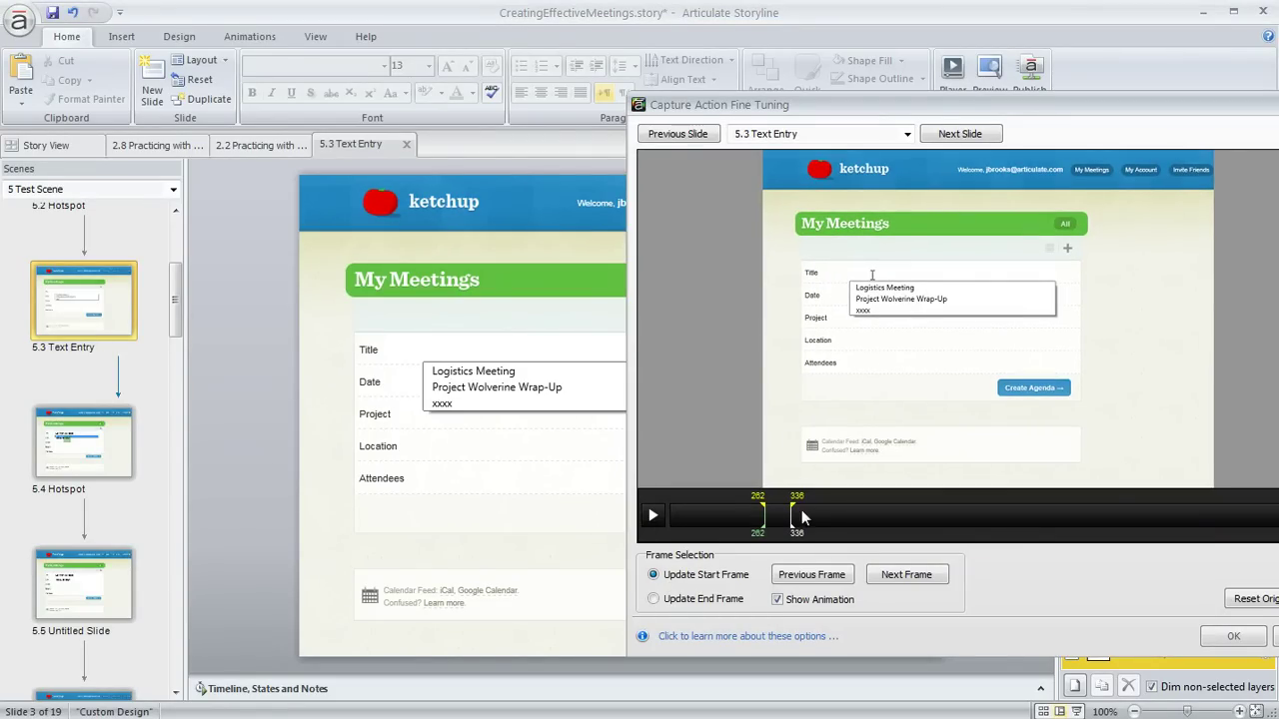
{"action": "mouse_move", "coordinate": [763, 515]}
{"action": "left_mouse_down"}
{"action": "mouse_move", "coordinate": [748, 516]}
{"action": "mouse_move", "coordinate": [788, 515]}
{"action": "mouse_move", "coordinate": [758, 515]}
{"action": "left_mouse_up"}
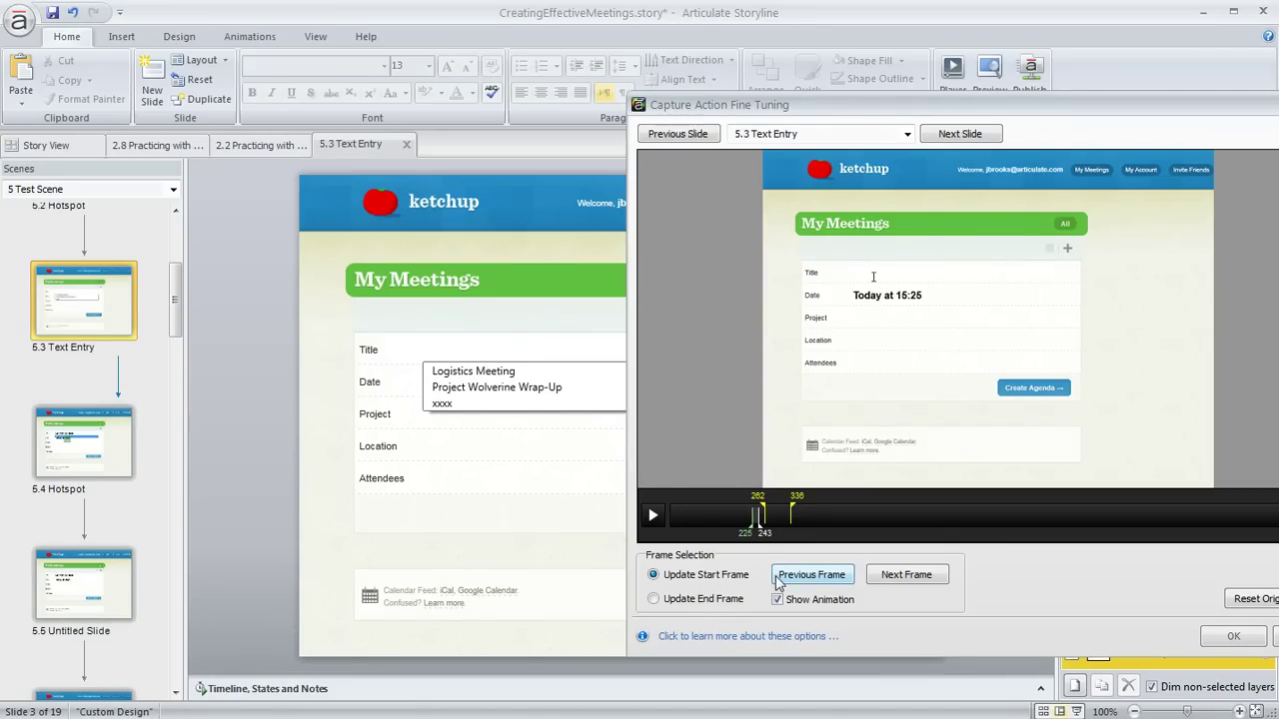
{"action": "left_click", "coordinate": [909, 576]}
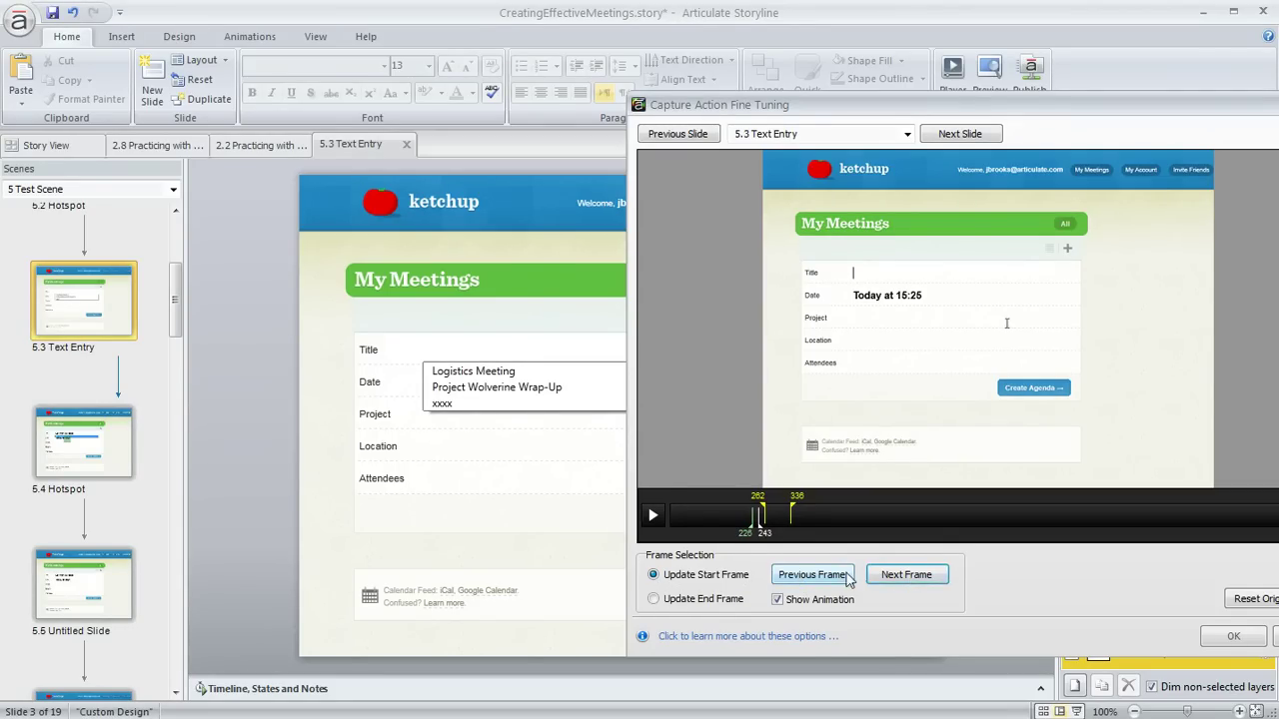
{"action": "left_click", "coordinate": [844, 577]}
{"action": "left_click", "coordinate": [1229, 638]}
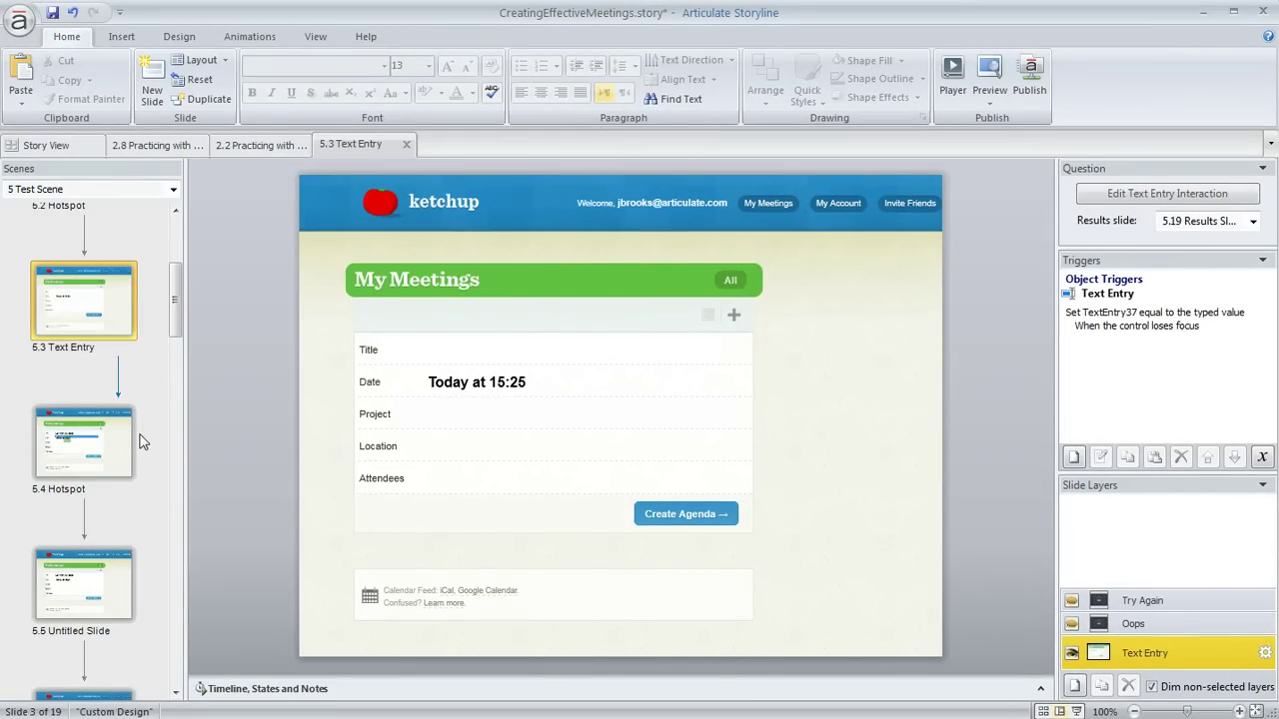
- Examine the Oops and Try Again feedback layers of slide 5.3 and return to its Text Entry base layer
{"action": "left_click", "coordinate": [1142, 626]}
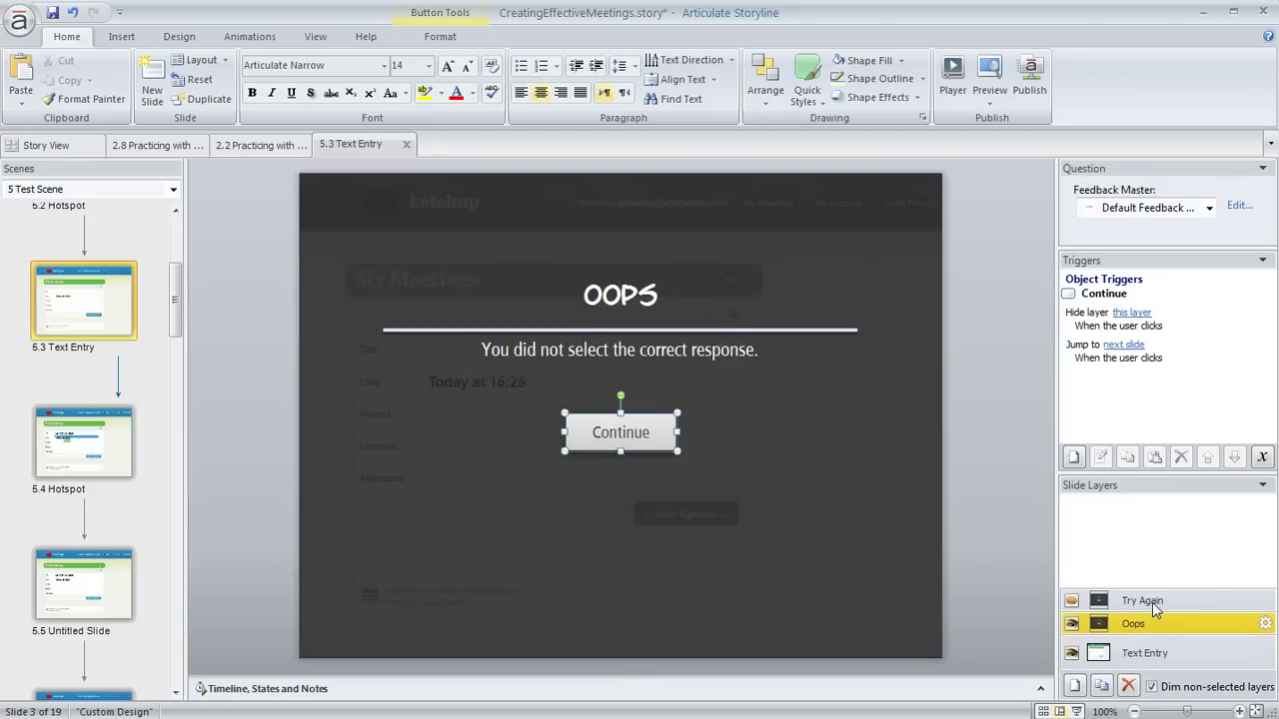
{"action": "left_click", "coordinate": [1152, 603]}
{"action": "left_click", "coordinate": [1156, 629]}
{"action": "left_click", "coordinate": [1160, 663]}
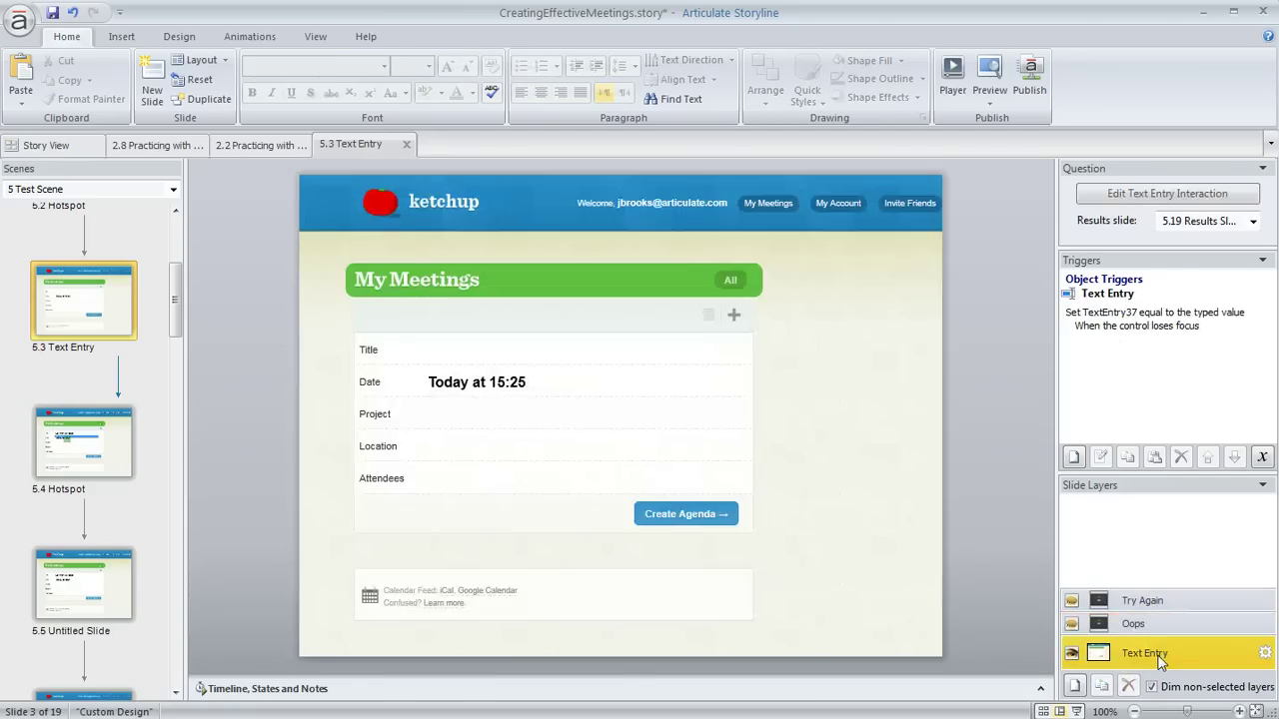
- Look through slides 5.4 Hotspot and 5.5 Untitled Slide in the Test Scene
{"action": "left_click", "coordinate": [100, 452]}
{"action": "left_click", "coordinate": [116, 582]}
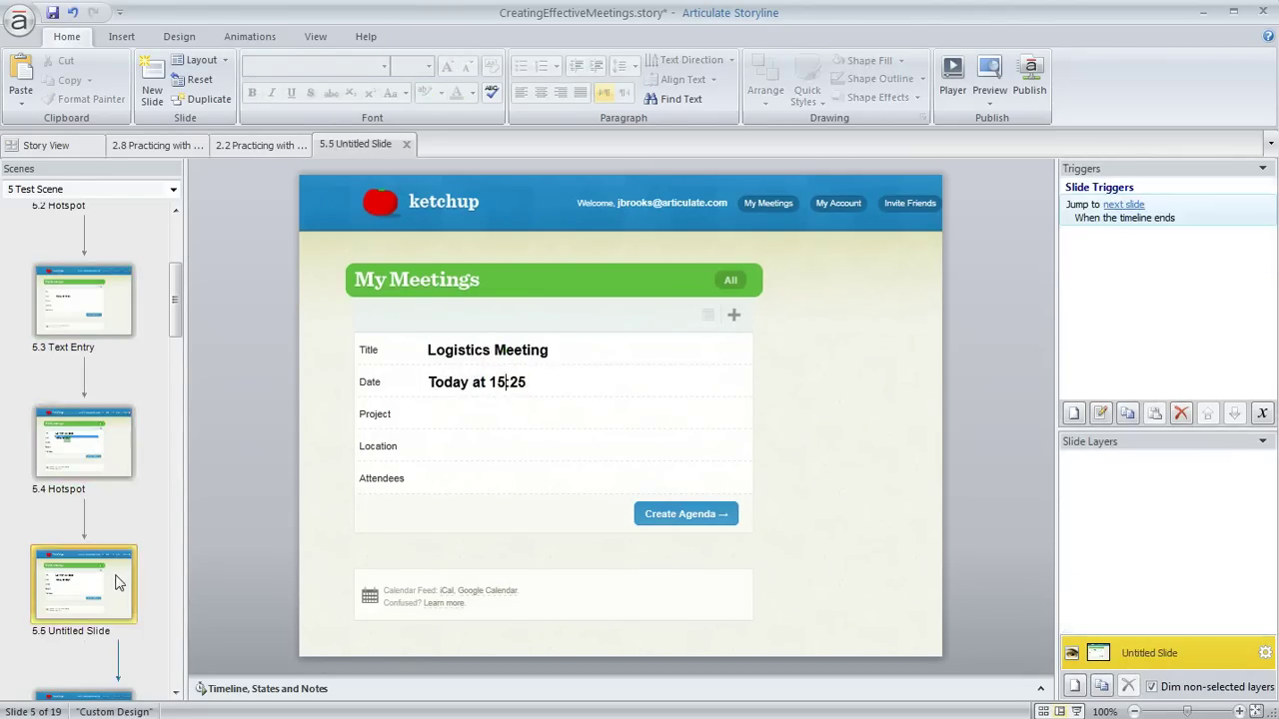
{"action": "scroll", "coordinate": [116, 582], "scroll_direction": "down", "scroll_amount": 1}
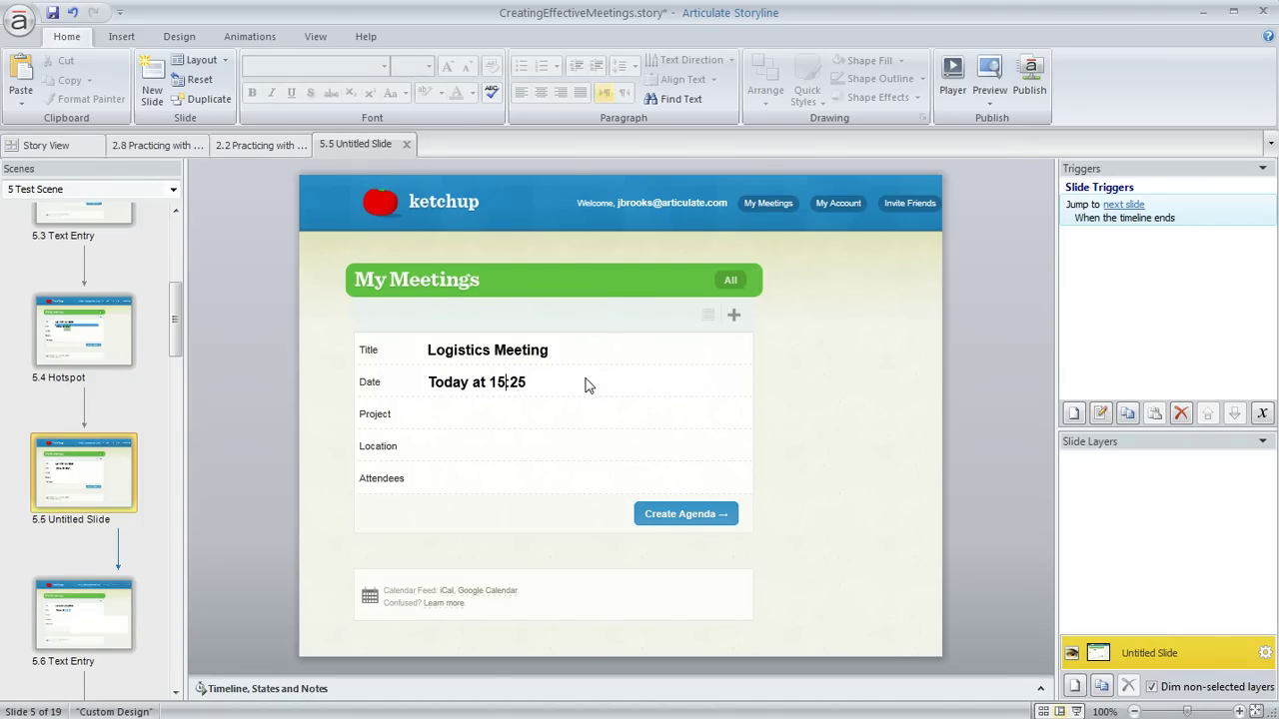
- Examine the character, captions and hotspots on slides 2.1 and 2.2 of the Try Ketchup scene
{"action": "left_click", "coordinate": [156, 146]}
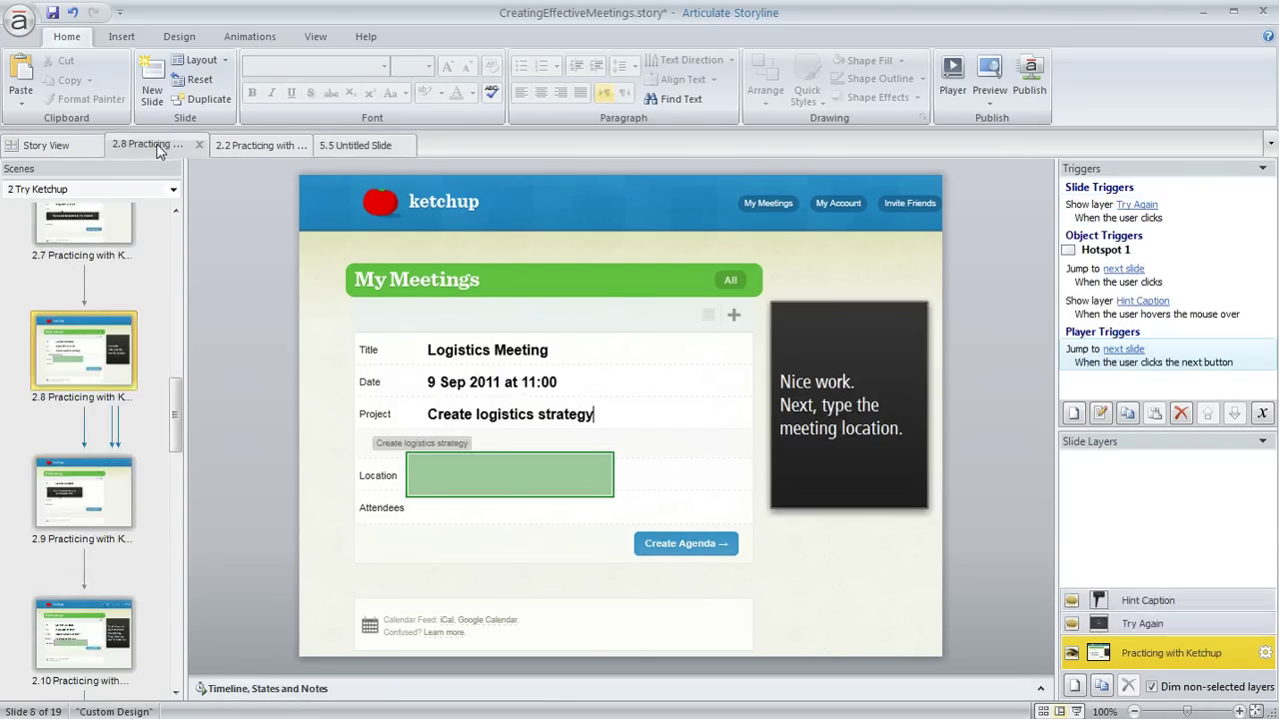
{"action": "left_click", "coordinate": [177, 239]}
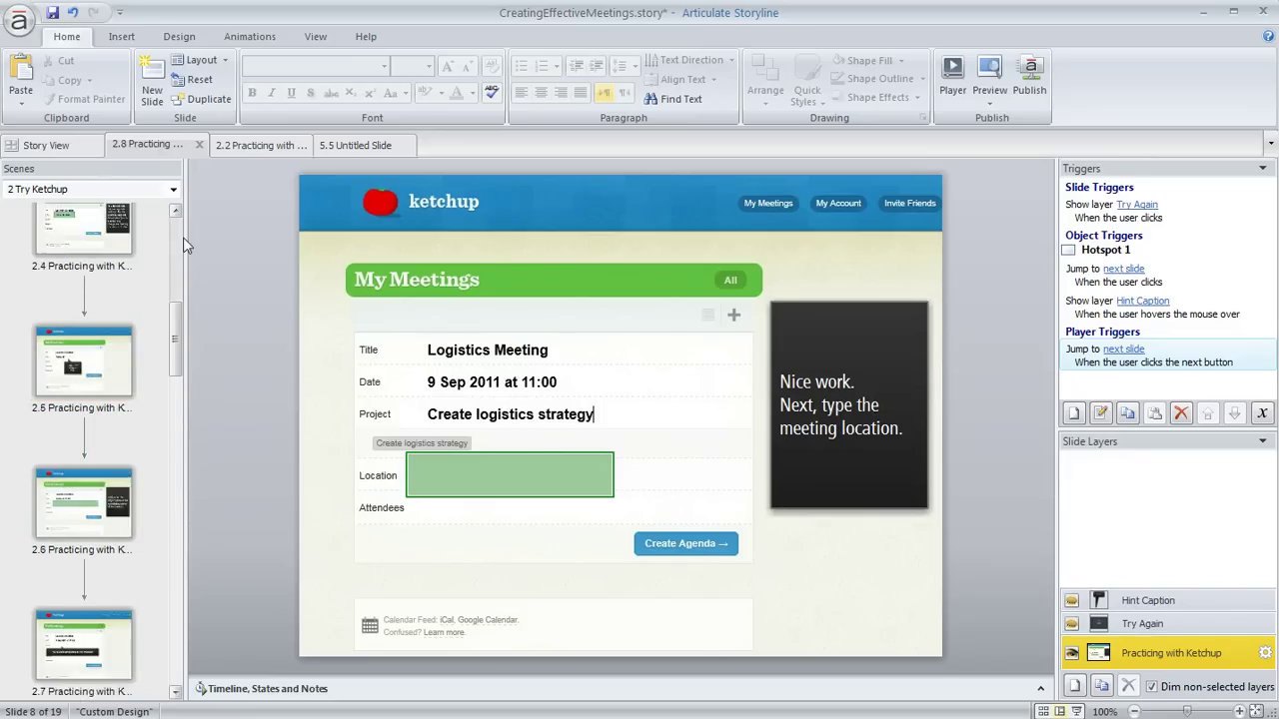
{"action": "left_click", "coordinate": [176, 240]}
{"action": "left_click", "coordinate": [100, 233]}
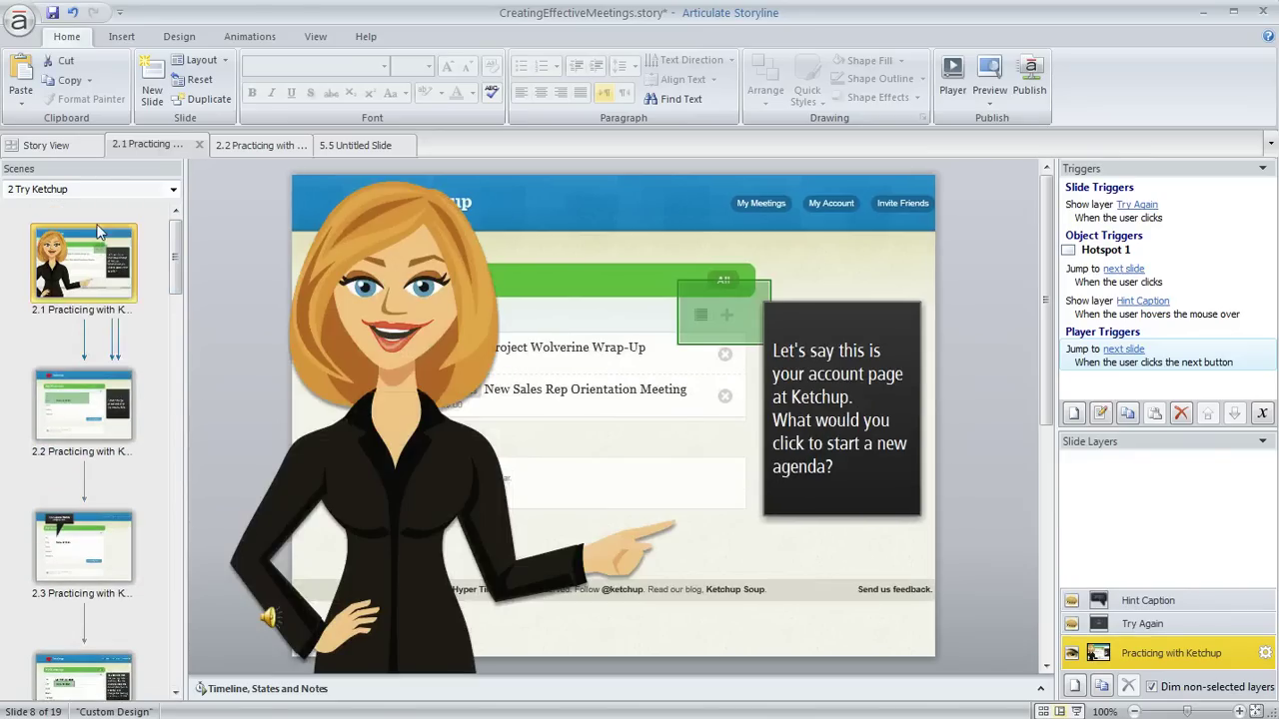
{"action": "left_click", "coordinate": [404, 265]}
{"action": "left_click", "coordinate": [813, 295]}
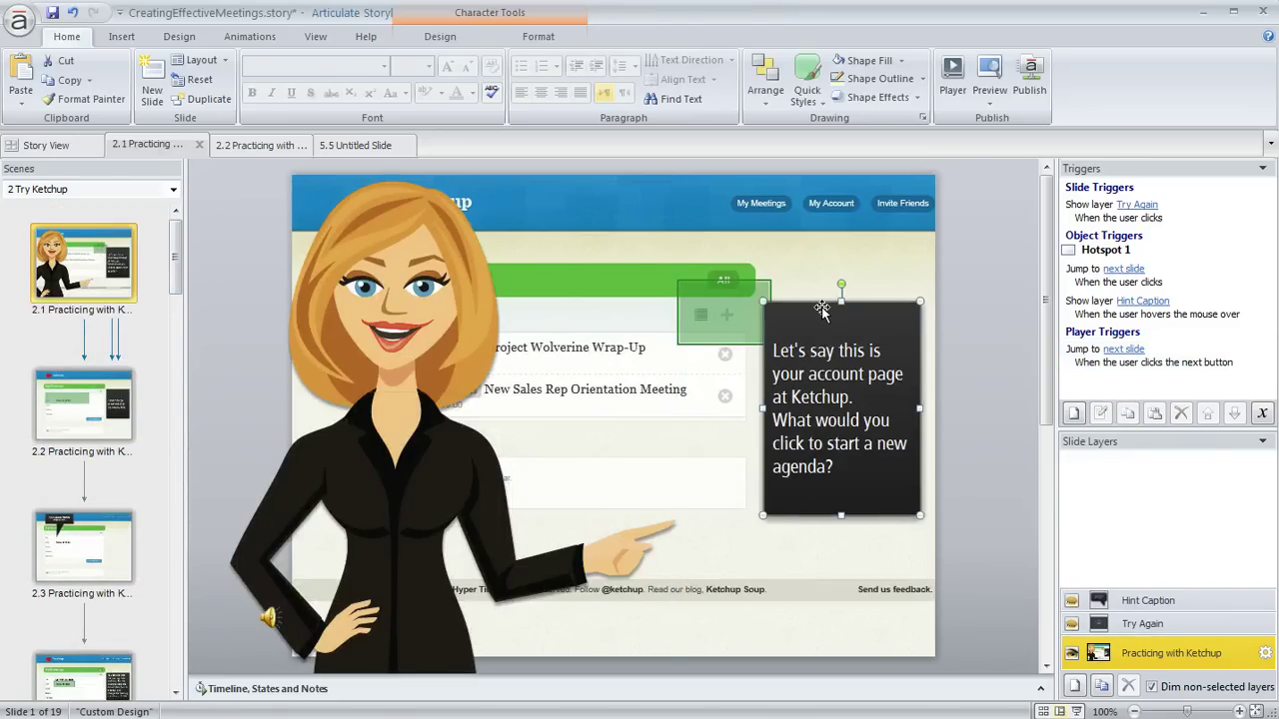
{"action": "left_click", "coordinate": [93, 414]}
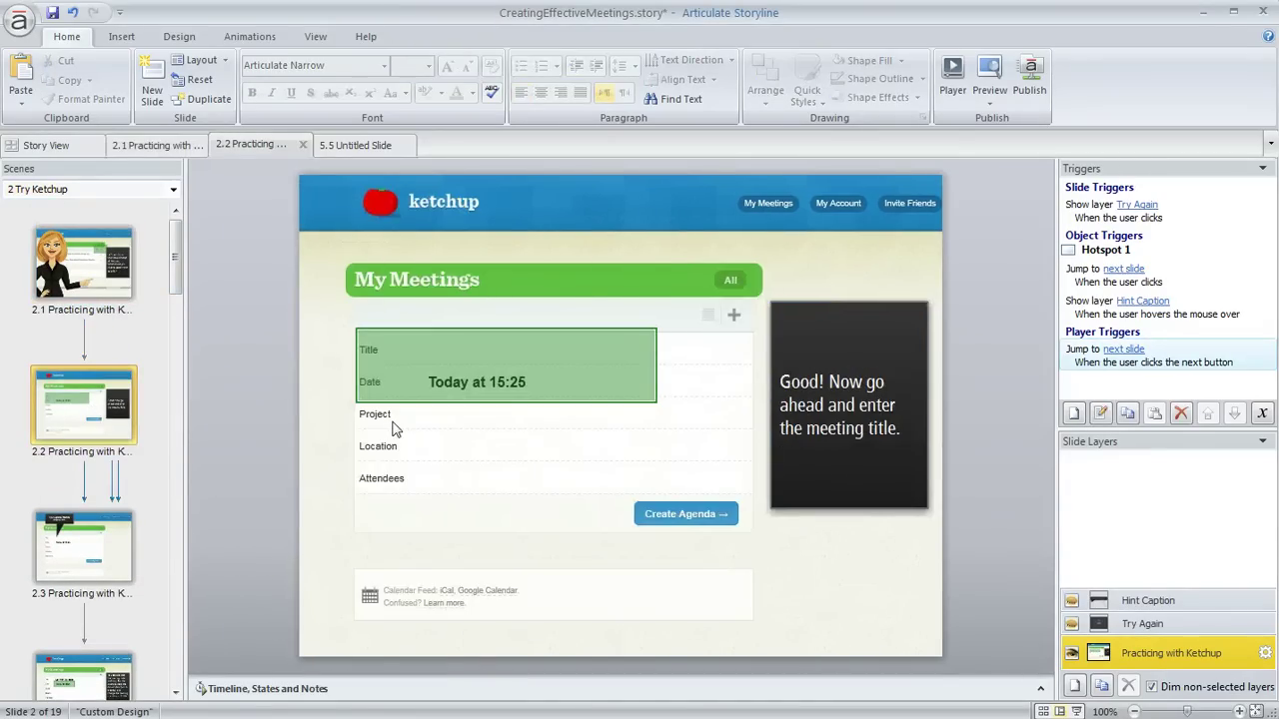